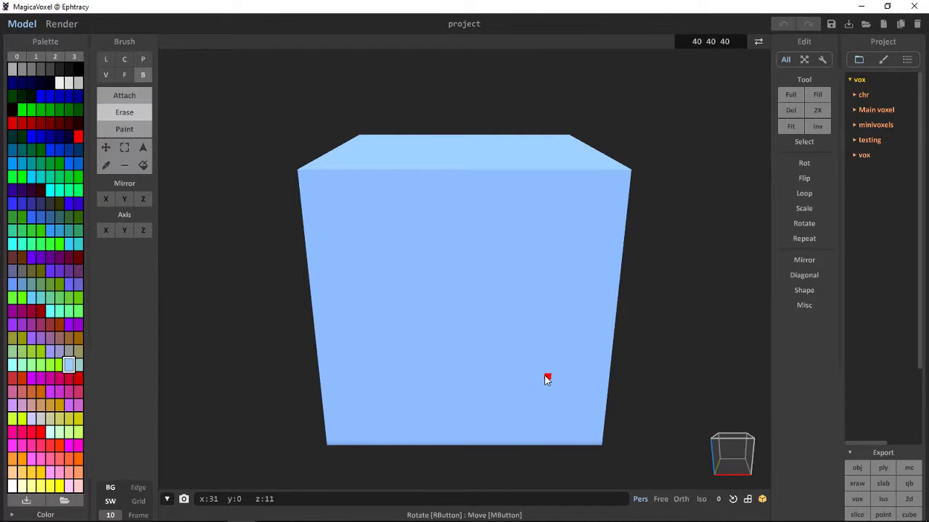
- Export the cube as an isometric pixel sprite saved as scene1.png
right_drag(547, 377, 492, 389)
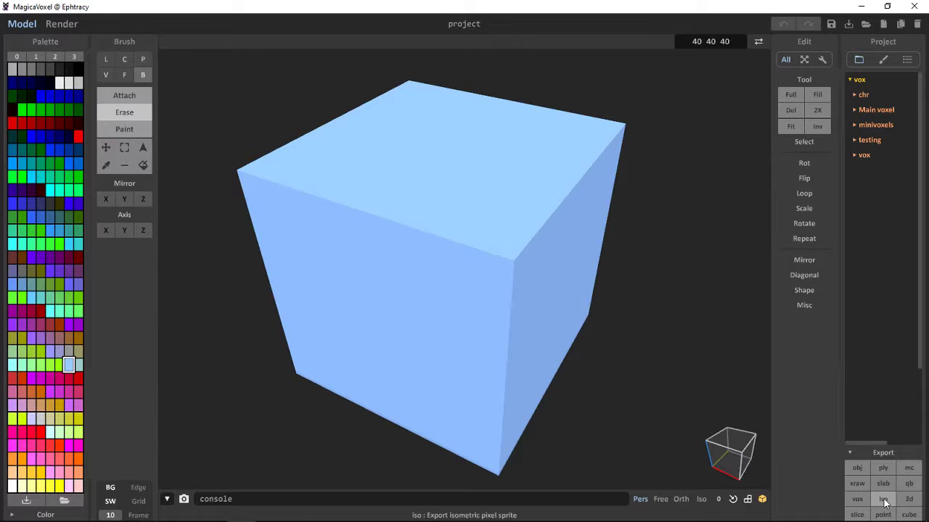
click(884, 500)
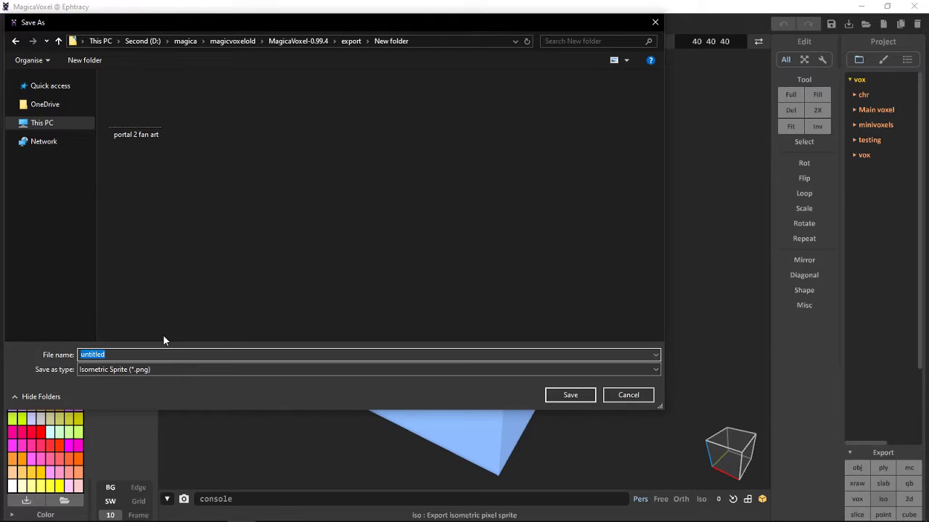
key(BackSpace)
text(scene1)
key(Return)
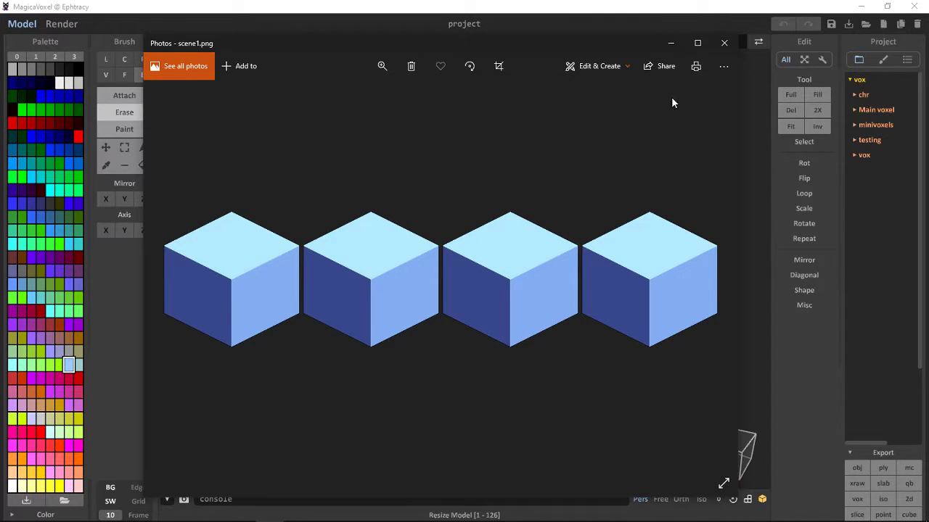
- Save the cactus room's isometric sprite as catus and move the photo viewer aside
click(672, 44)
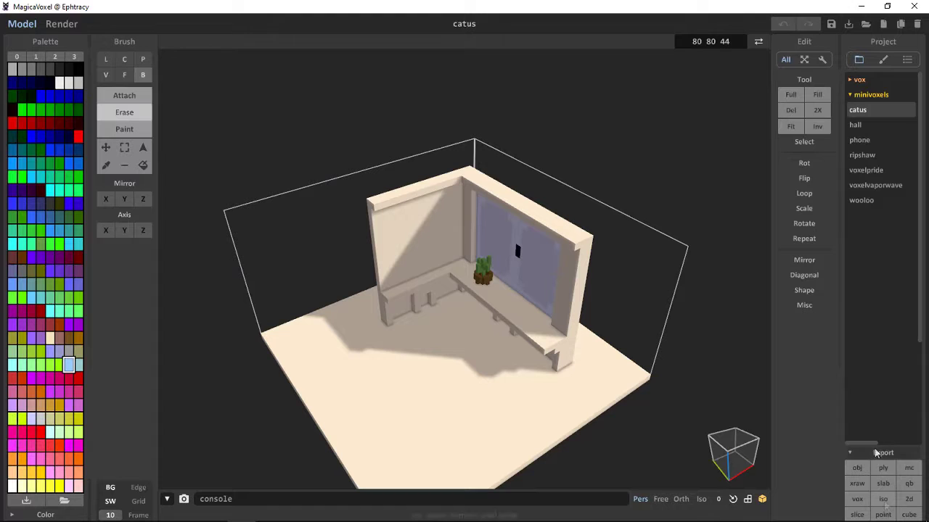
click(883, 500)
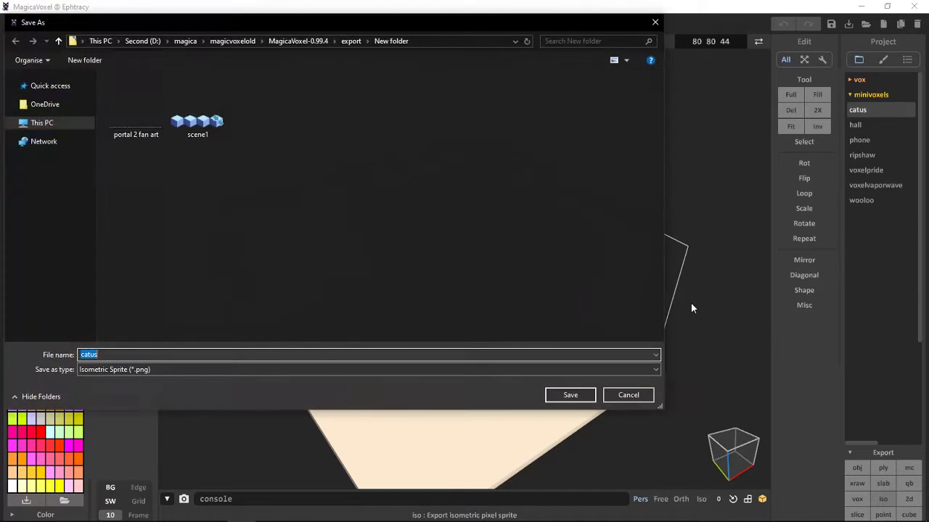
click(570, 396)
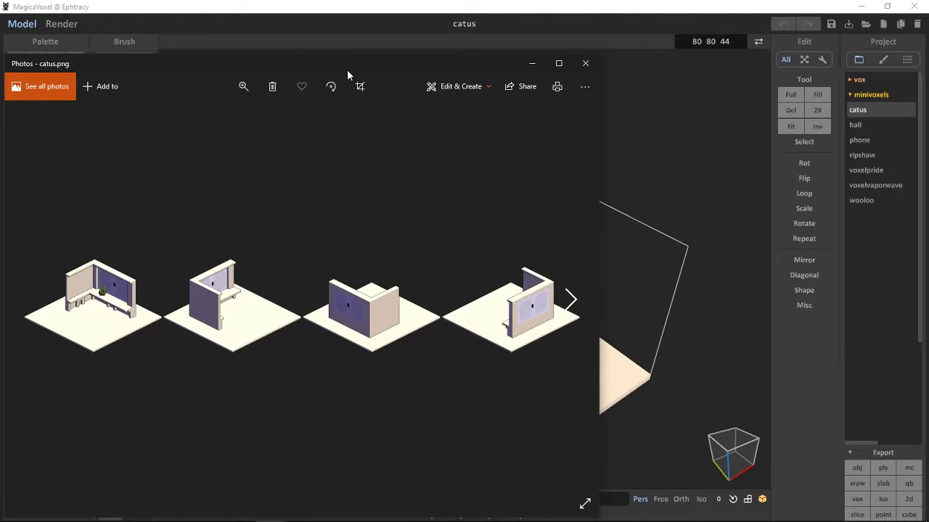
drag(347, 70, 479, 49)
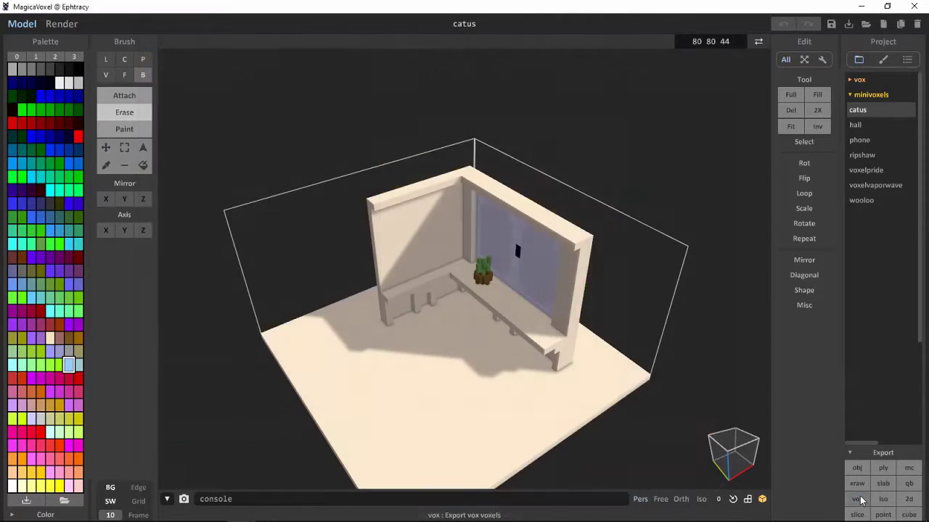
- Cancel the VOX export of the room and orbit the room to a new angle
click(857, 499)
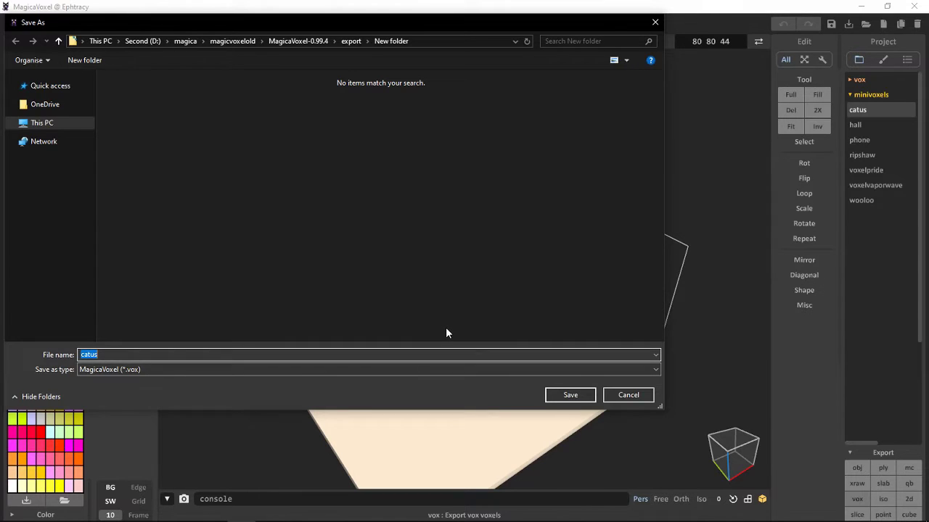
click(616, 397)
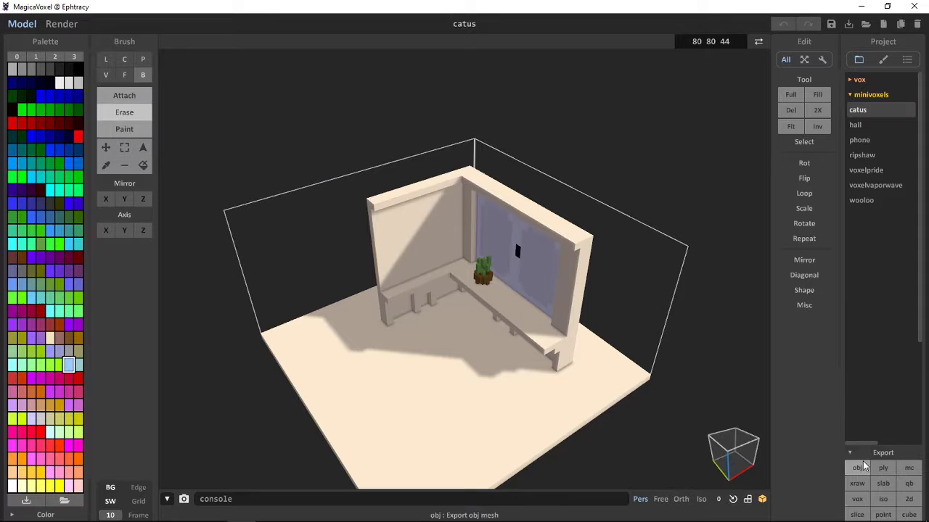
right_drag(676, 359, 689, 267)
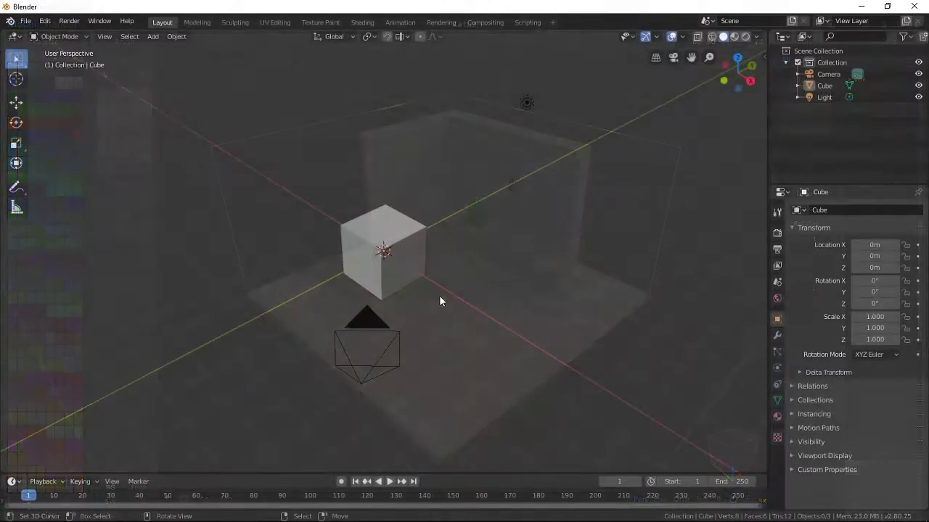
- Import catus.obj as a Wavefront OBJ mesh and orbit to view it
middle_drag(451, 292, 376, 313)
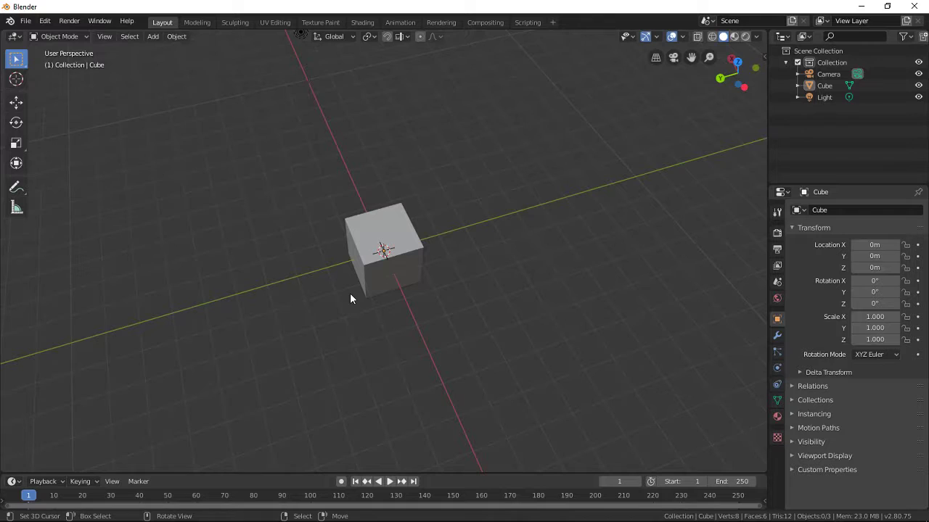
click(25, 21)
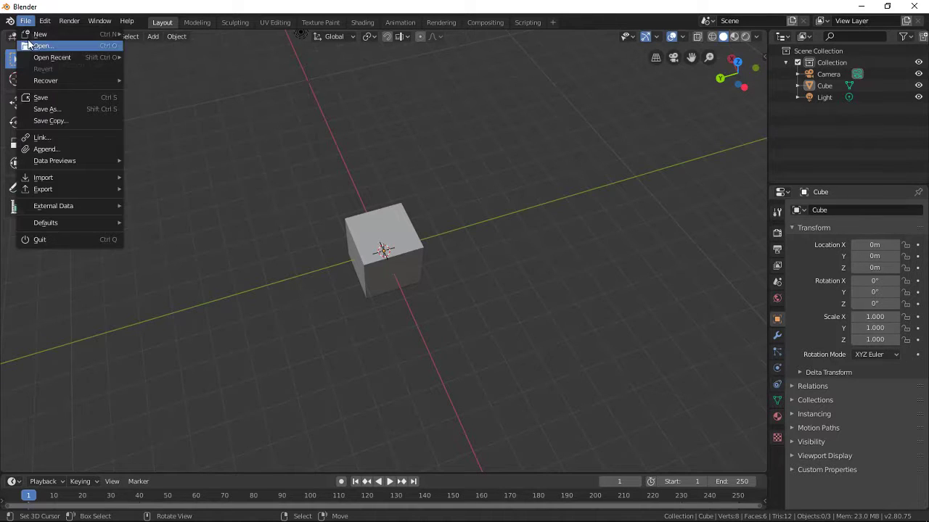
mouse_move(93, 178)
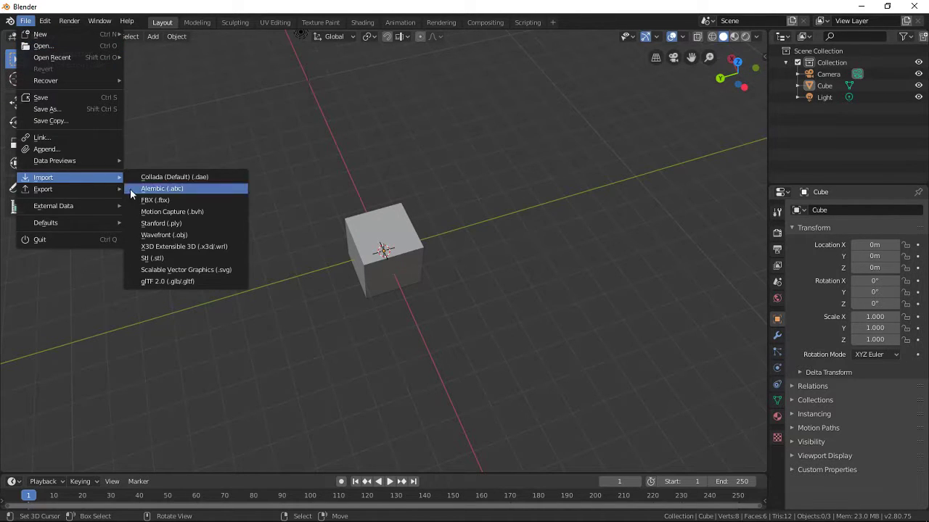
click(210, 235)
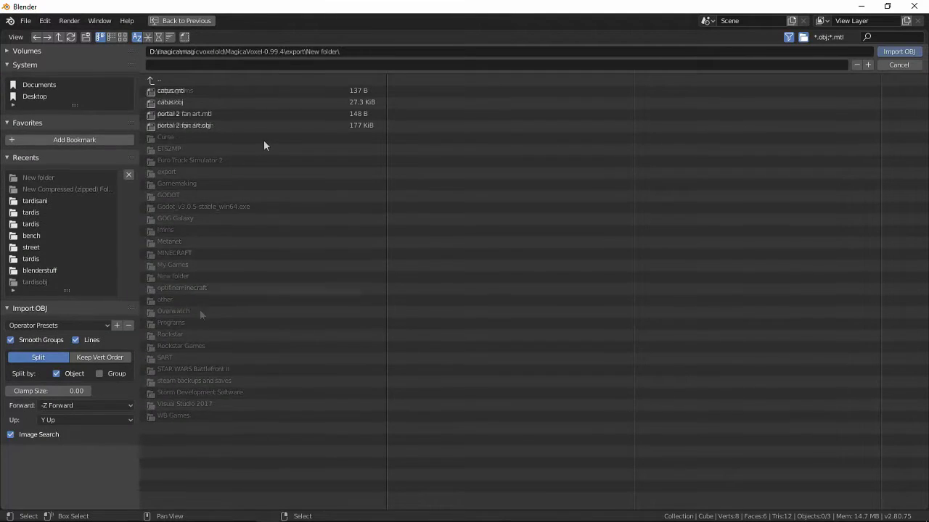
double_click(193, 101)
middle_drag(301, 192, 410, 157)
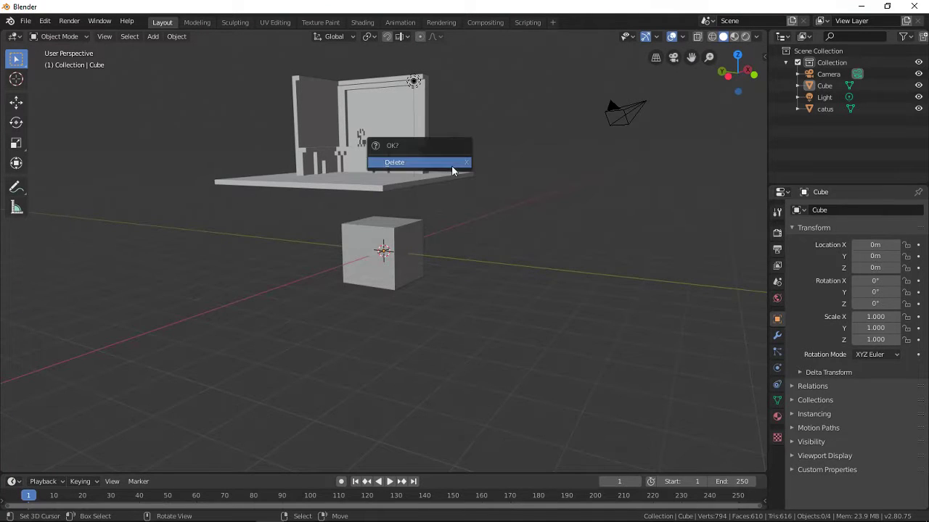
- Switch the viewport to Rendered shading and orbit closer to the cactus shelf
key(z)
click(478, 177)
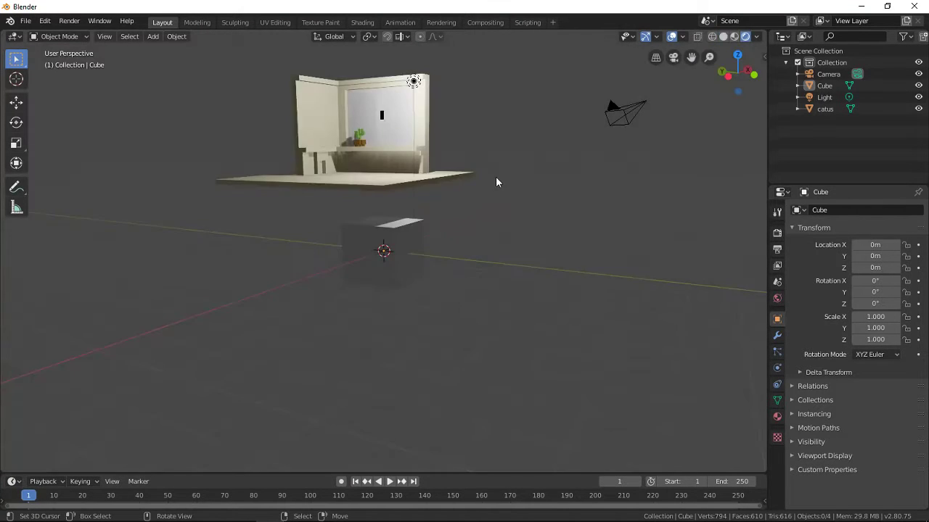
mouse_move(496, 176)
middle_down()
mouse_move(499, 265)
mouse_move(462, 186)
mouse_move(448, 222)
mouse_move(486, 193)
middle_up()
middle_drag(431, 176, 544, 312)
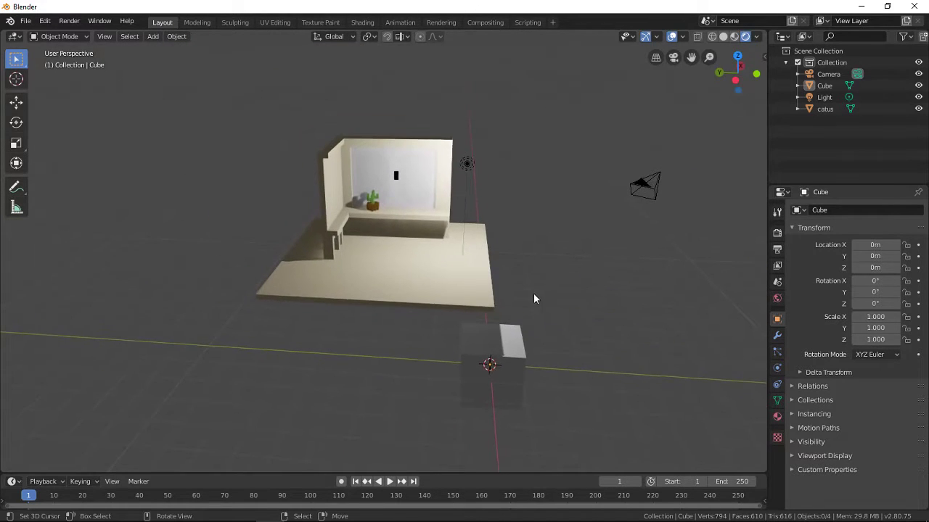
scroll(532, 293, up, 5)
middle_drag(567, 276, 268, 308)
- Orbit and zoom around the rendered room from the front-left and behind
scroll(265, 303, down, 2)
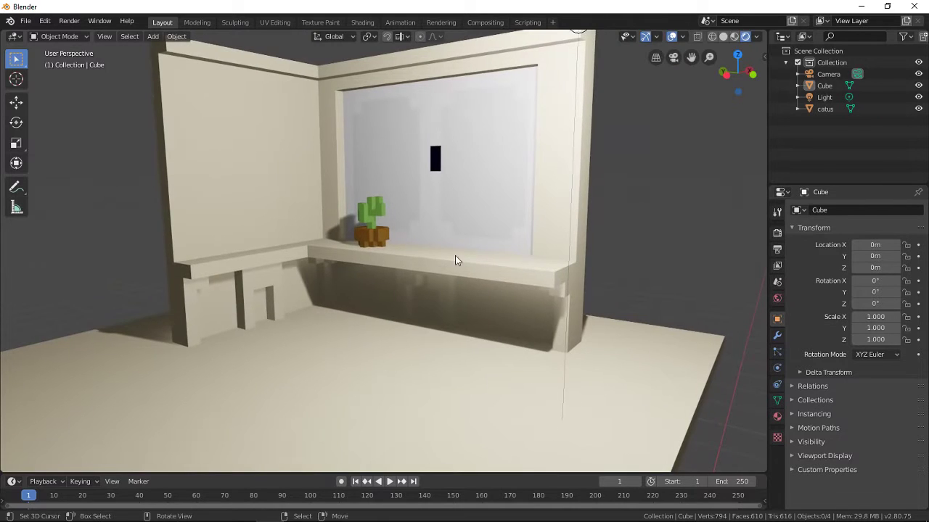
mouse_move(453, 259)
middle_down()
mouse_move(445, 265)
mouse_move(459, 267)
middle_up()
scroll(459, 267, down, 4)
scroll(458, 267, down, 4)
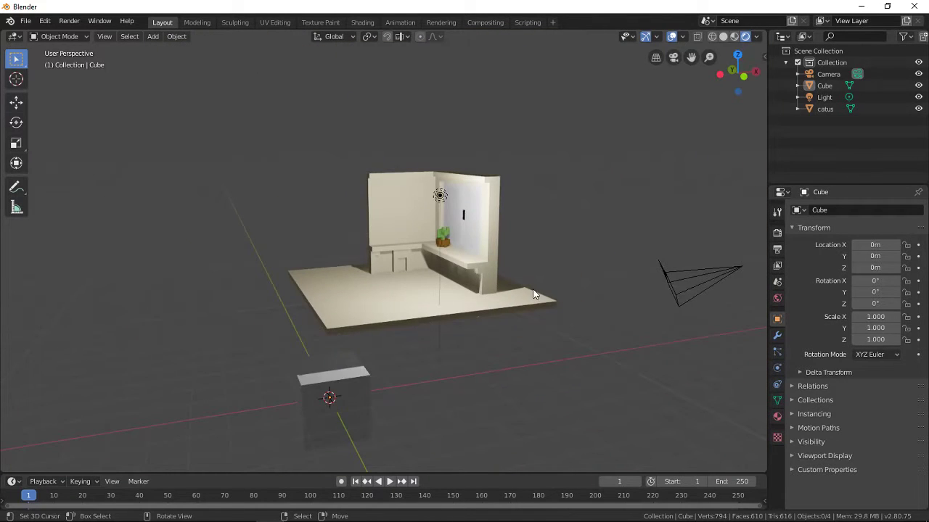
mouse_move(533, 294)
middle_down()
mouse_move(458, 321)
mouse_move(327, 300)
mouse_move(537, 315)
mouse_move(561, 300)
mouse_move(514, 290)
mouse_move(531, 308)
middle_up()
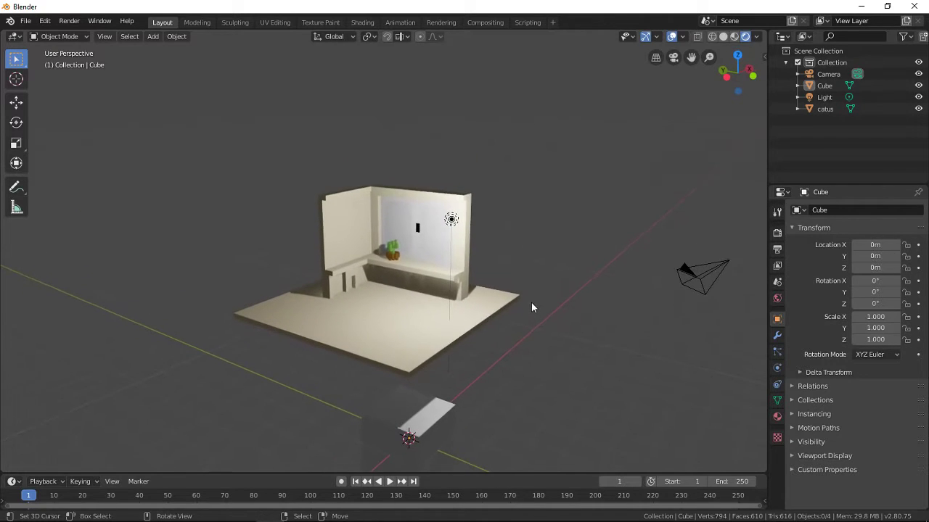
scroll(531, 307, up, 3)
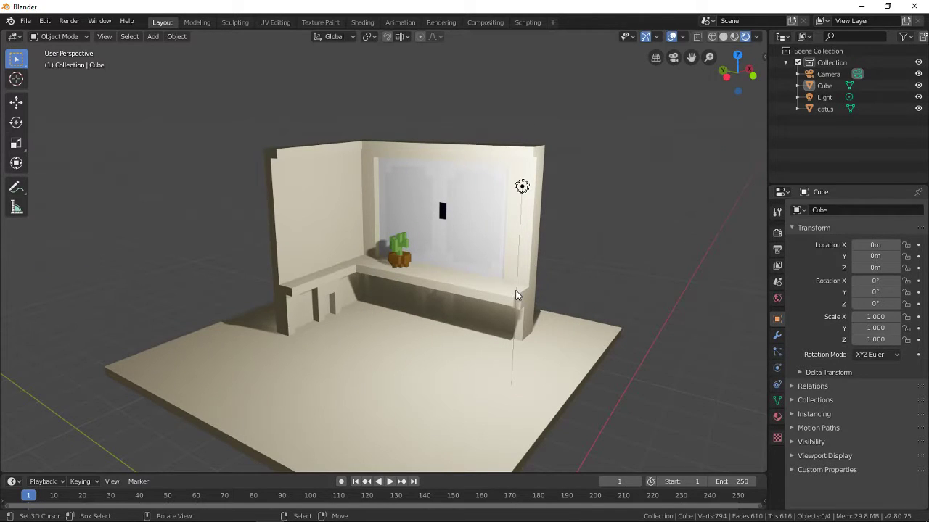
middle_drag(475, 284, 520, 294)
scroll(520, 294, up, 3)
scroll(542, 289, down, 10)
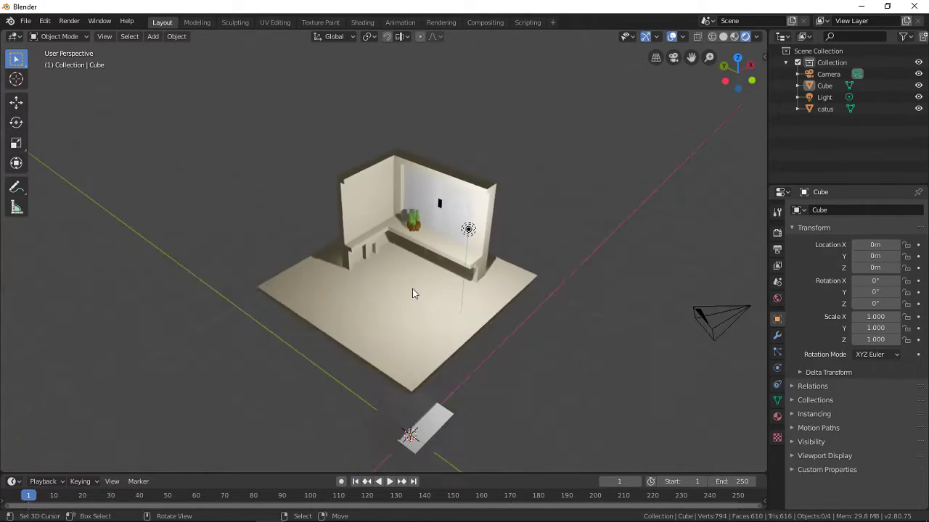
- Import catusply.ply as a Stanford PLY model into the scene
click(26, 20)
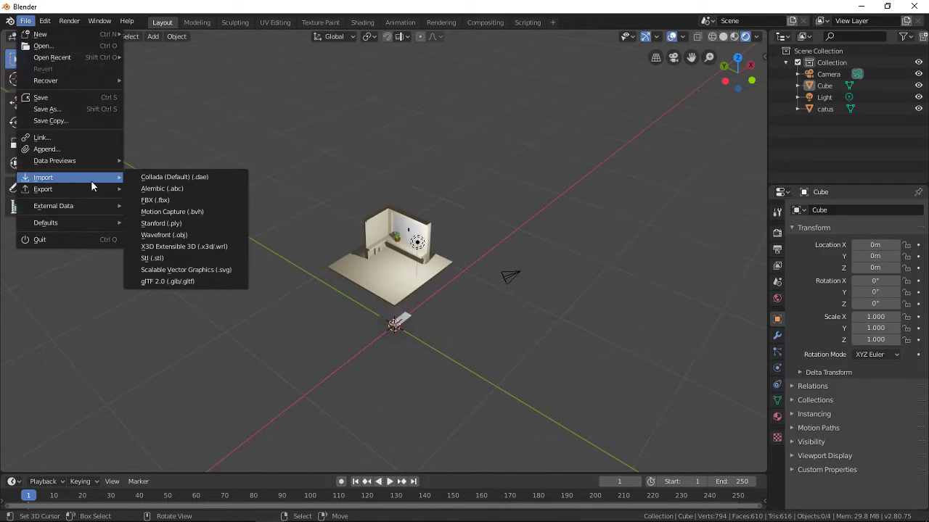
click(182, 224)
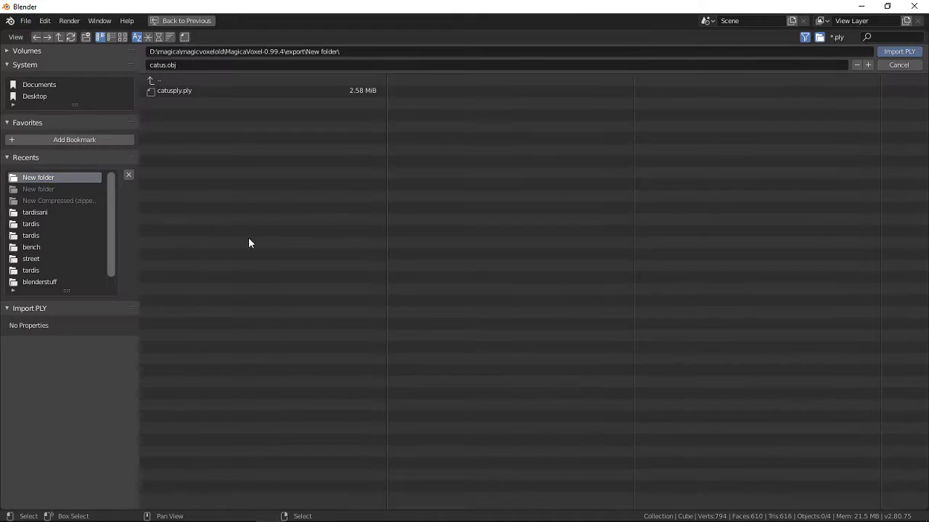
click(198, 91)
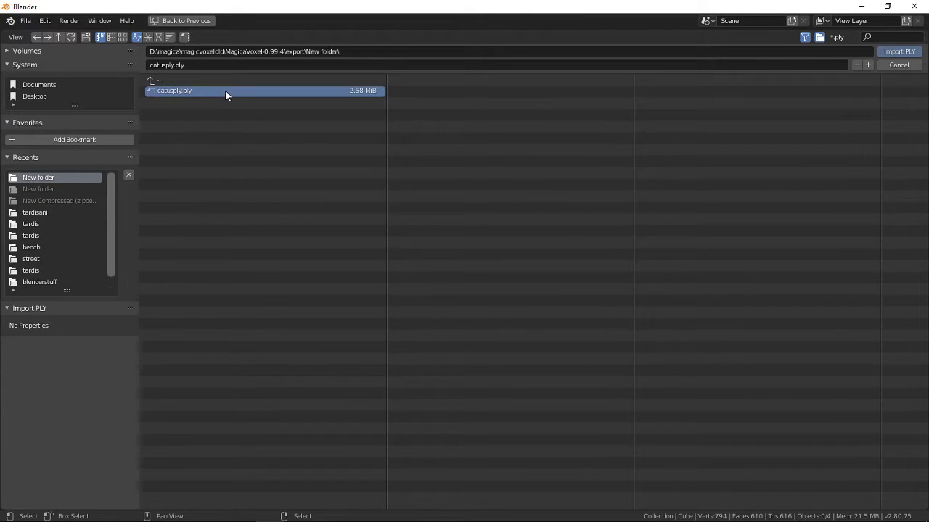
click(902, 54)
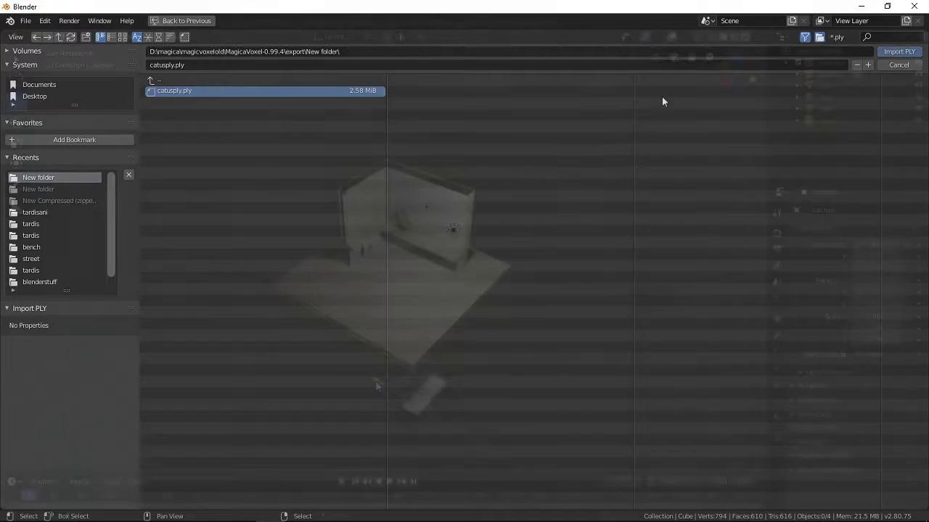
- Shift the imported PLY model along Y and orbit around both room models
drag(393, 320, 197, 211)
middle_drag(197, 211, 549, 202)
scroll(543, 247, up, 5)
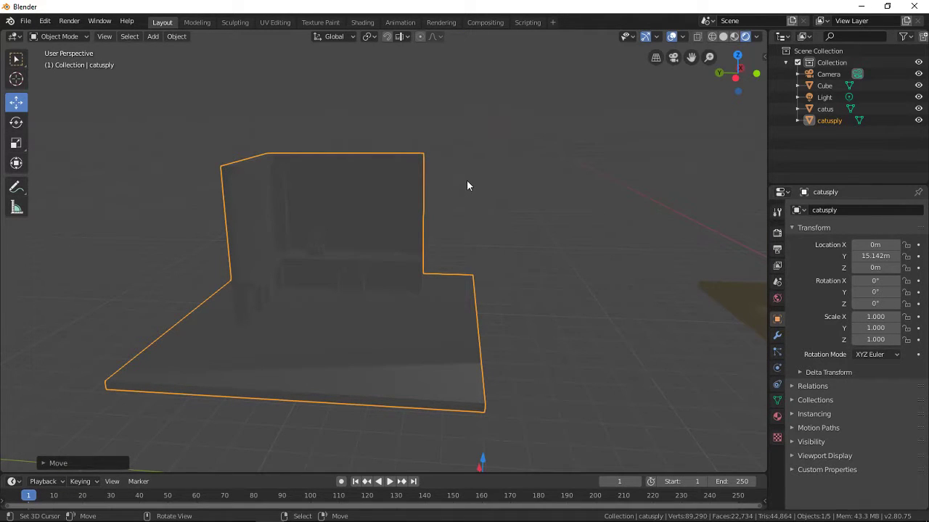
scroll(466, 186, down, 6)
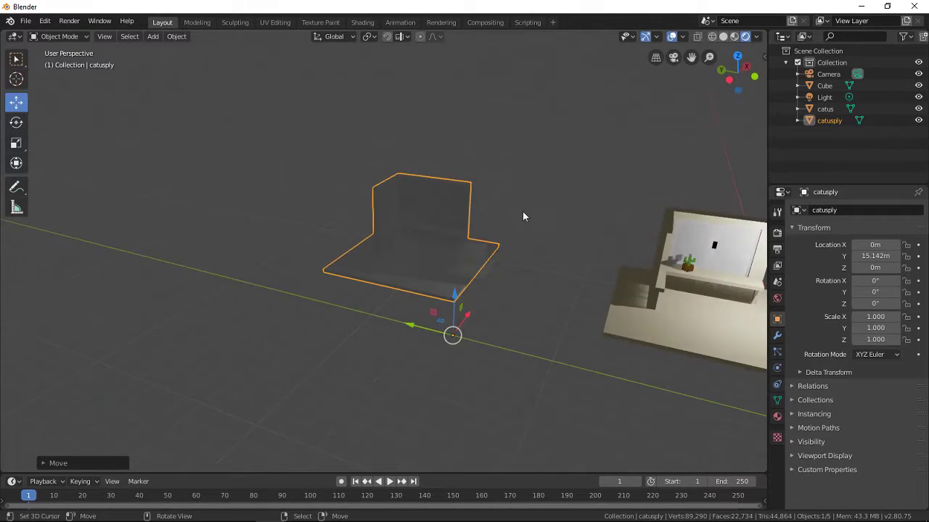
scroll(522, 217, down, 4)
middle_drag(532, 214, 578, 233)
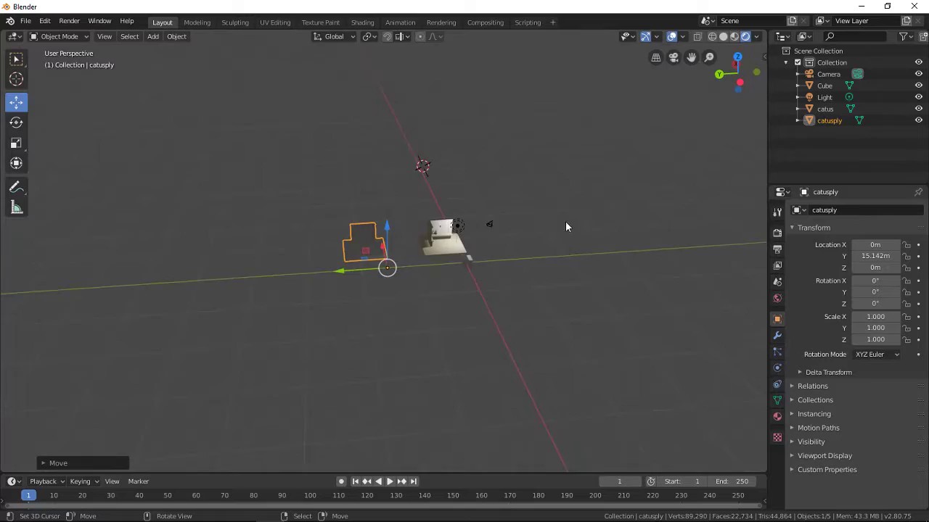
scroll(565, 222, up, 6)
middle_drag(514, 190, 375, 242)
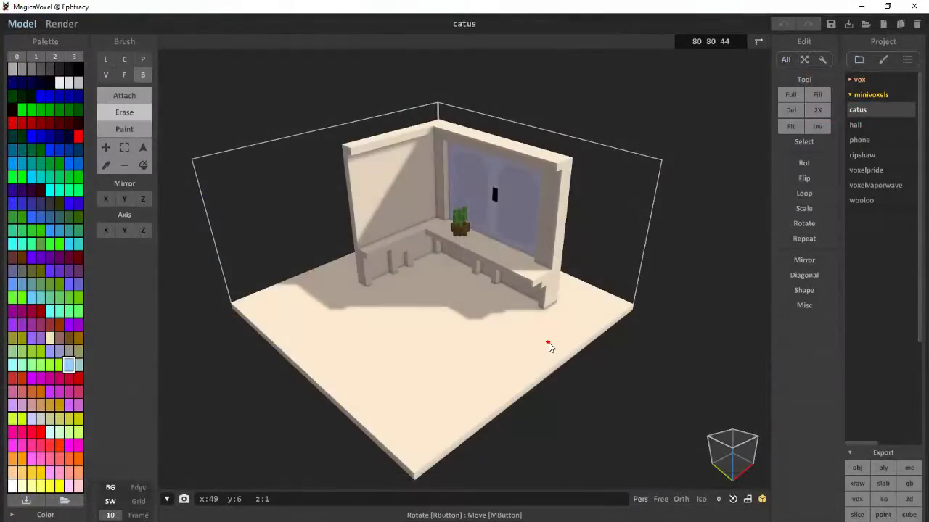
- Export the cactus room as a sheet of image slices
right_drag(545, 349, 574, 341)
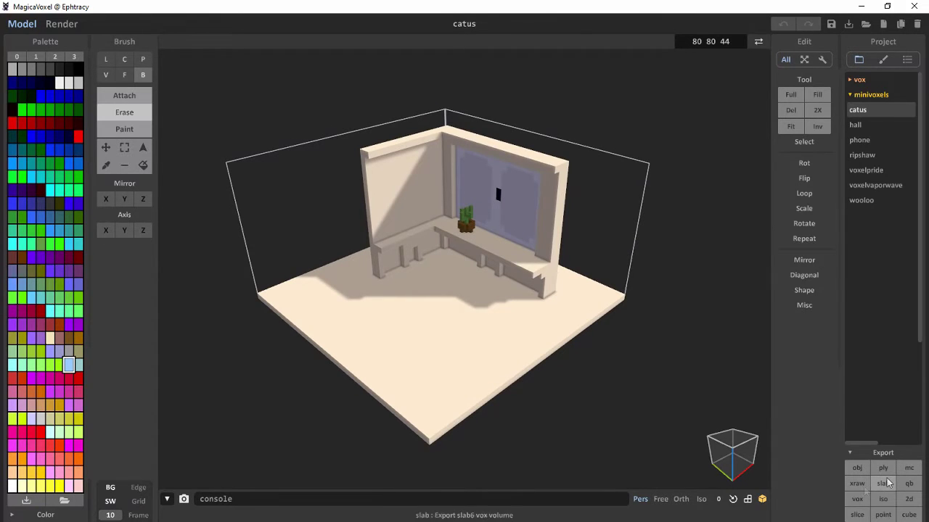
click(857, 515)
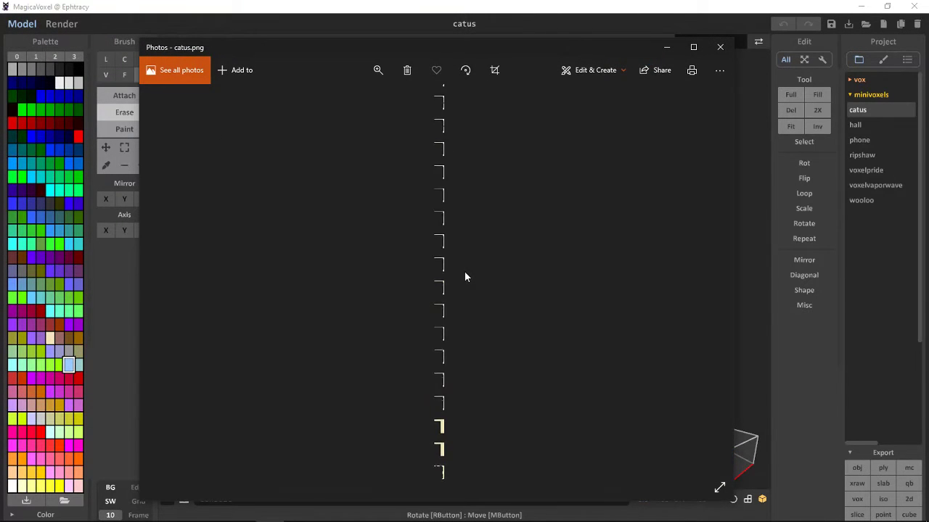
- Zoom and pan through the catus.png slice cross-sections, then close the viewer
scroll(465, 272, up, 5)
scroll(470, 262, up, 2)
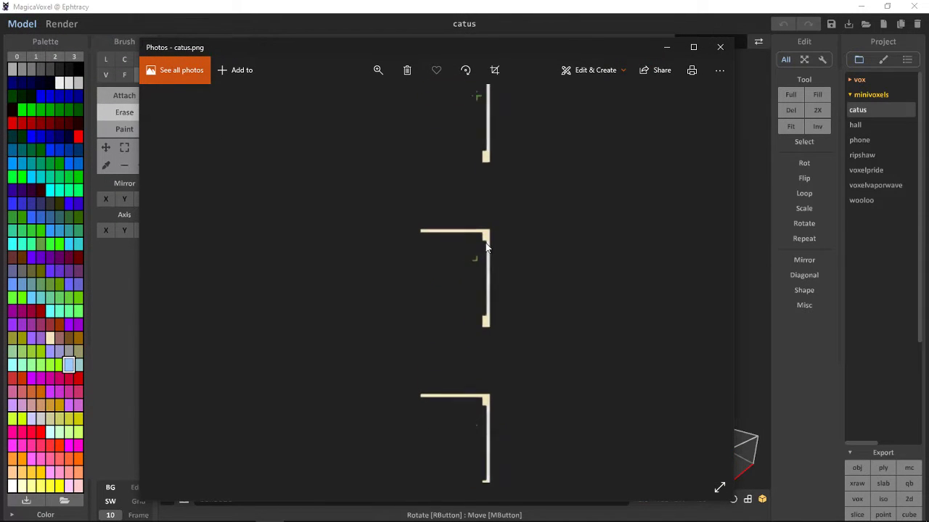
scroll(542, 163, up, 1)
drag(539, 222, 496, 398)
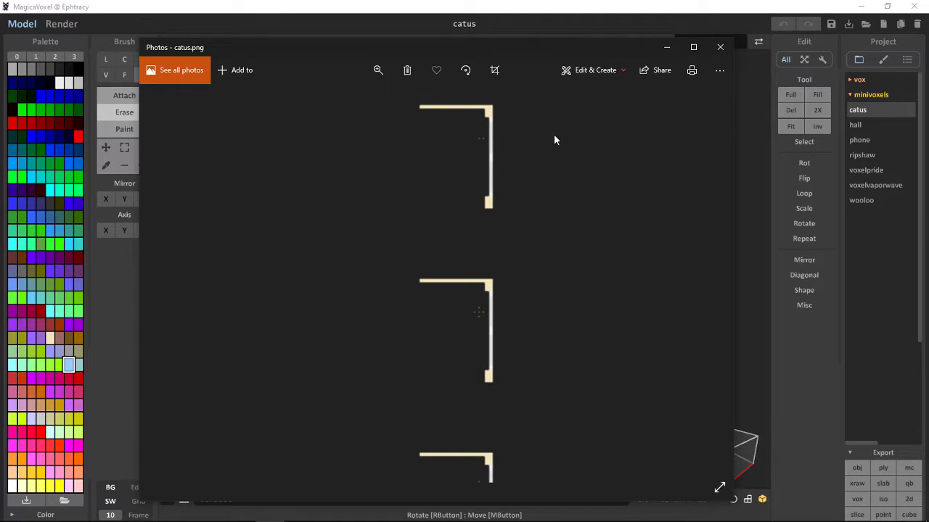
drag(554, 140, 476, 385)
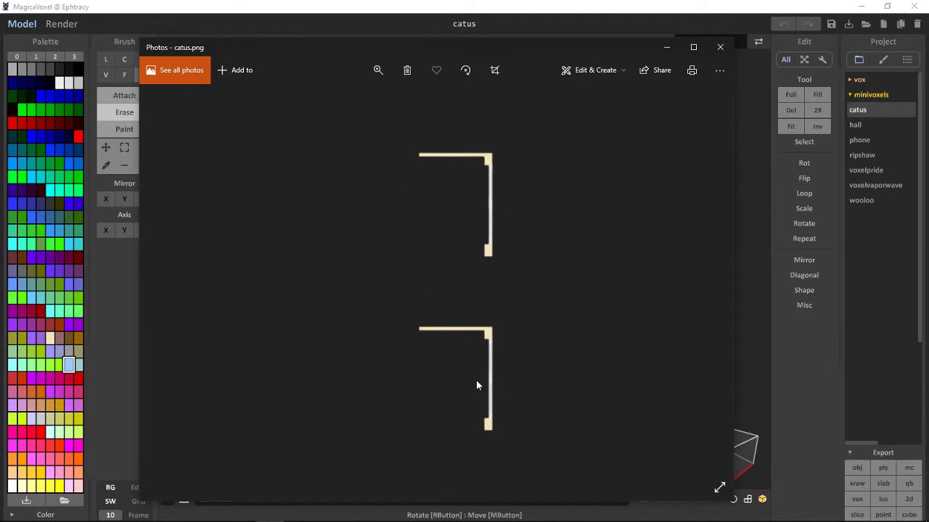
drag(525, 177, 519, 287)
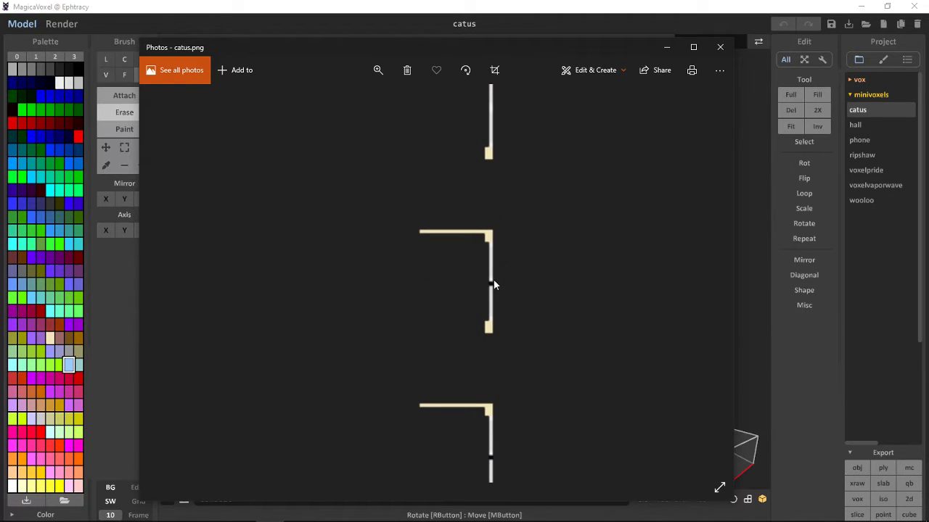
drag(516, 251, 483, 363)
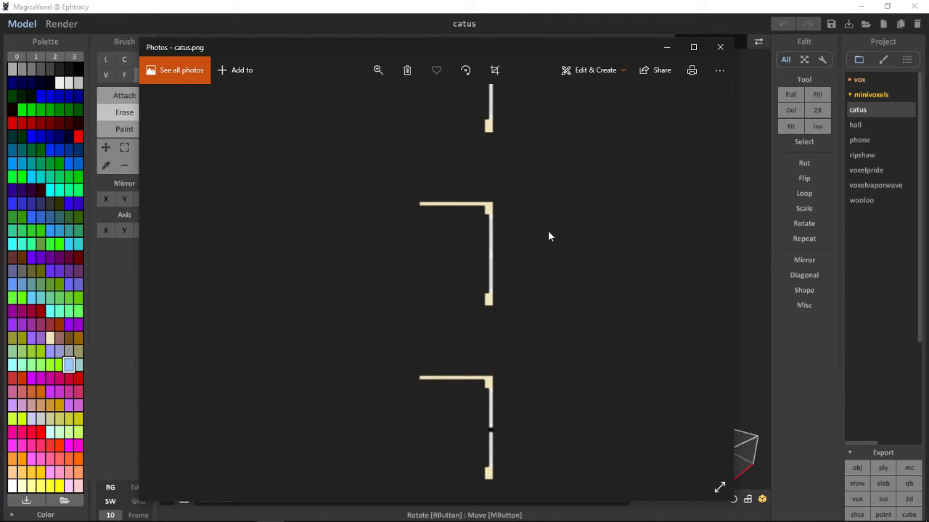
scroll(548, 228, down, 3)
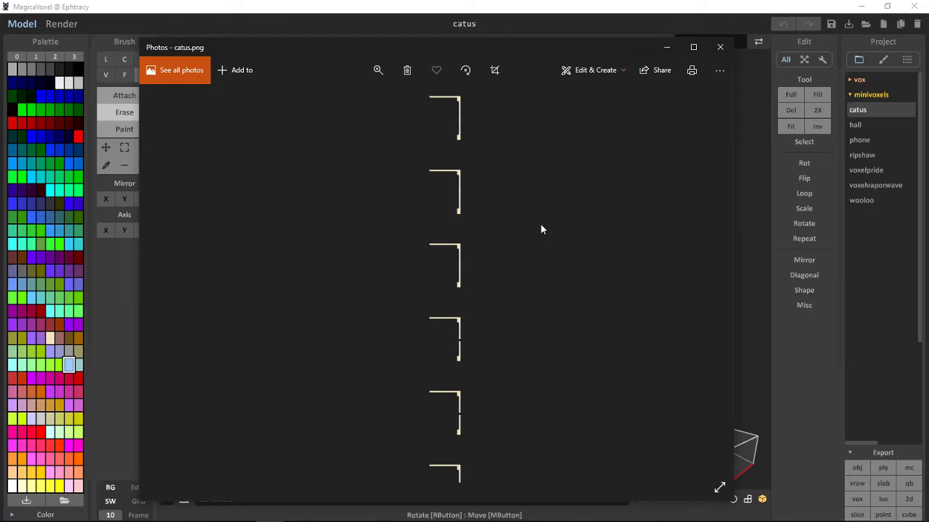
scroll(530, 228, down, 2)
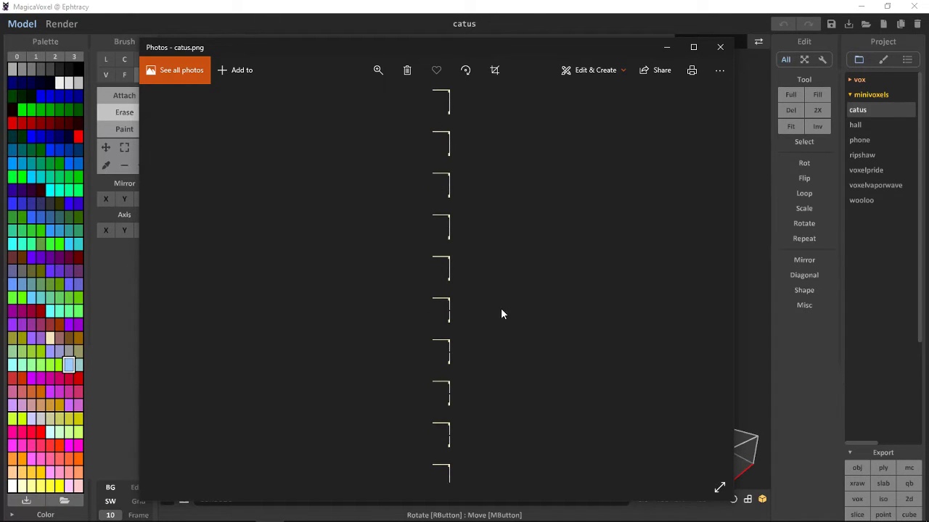
scroll(553, 320, up, 1)
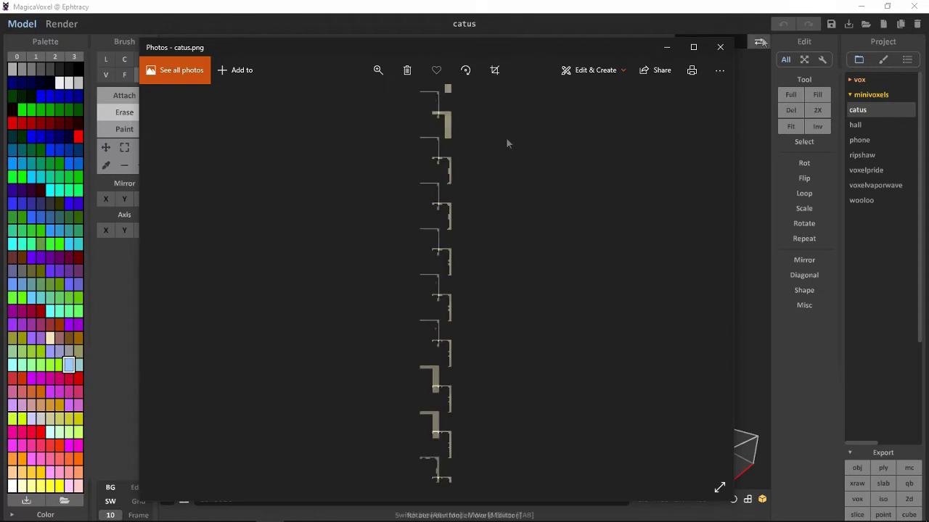
click(720, 48)
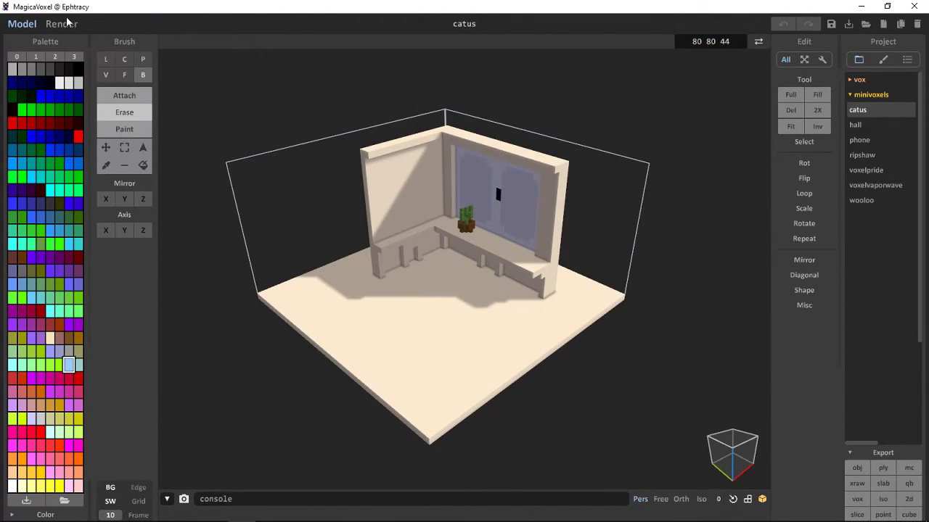
- Render the room with the Lego display shape and orbit around the brick render
click(61, 24)
click(146, 60)
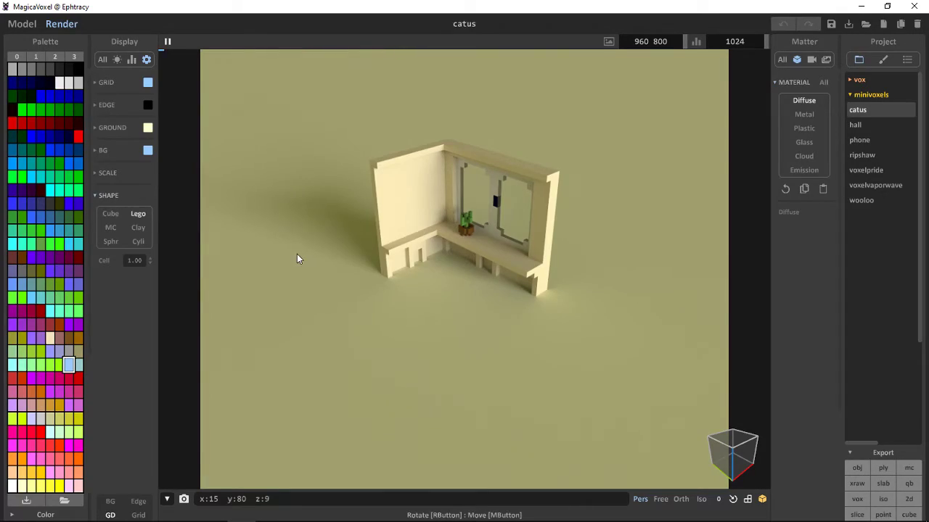
right_drag(296, 254, 455, 293)
scroll(454, 292, up, 5)
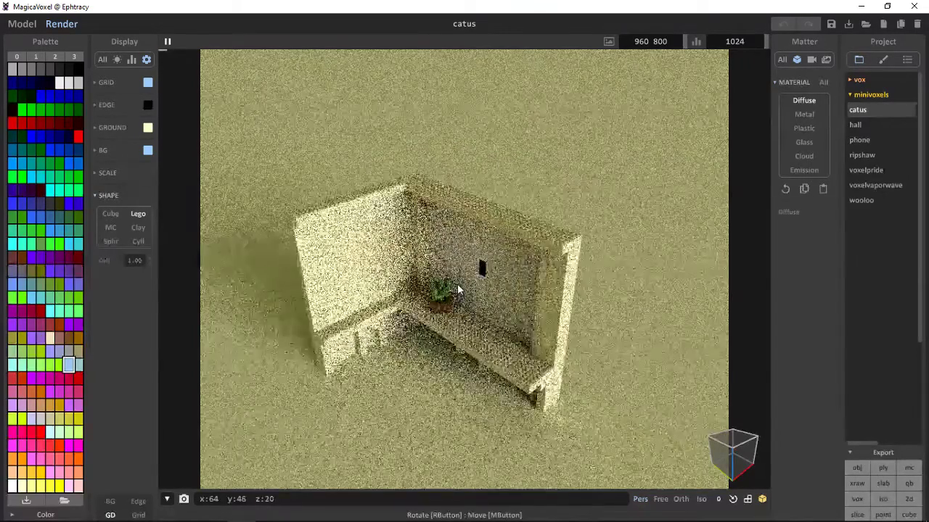
right_drag(460, 296, 522, 232)
scroll(522, 234, up, 2)
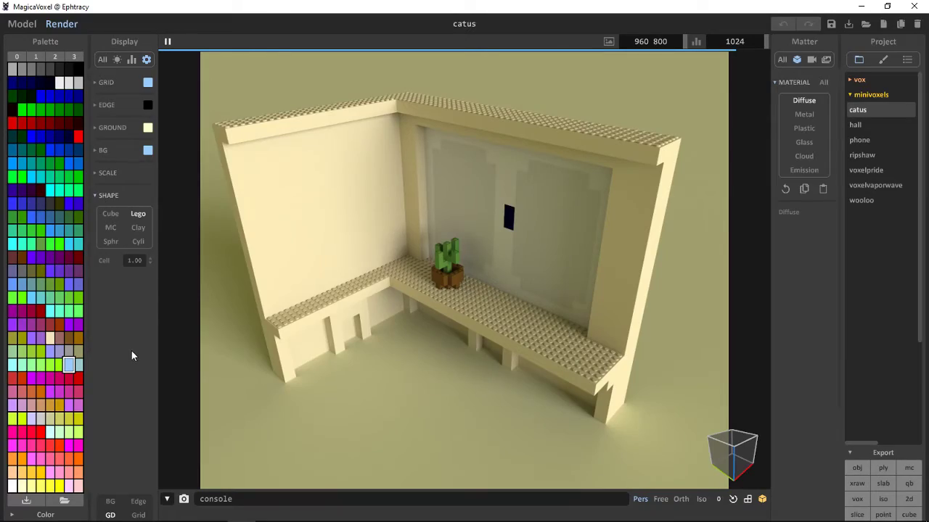
right_drag(497, 348, 467, 369)
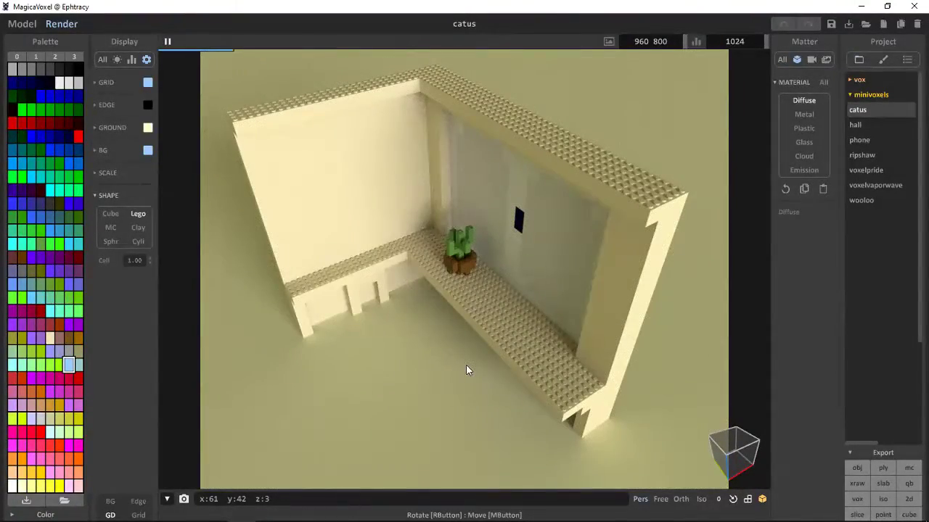
mouse_move(465, 364)
right_down()
mouse_move(595, 368)
mouse_move(365, 365)
mouse_move(474, 354)
right_up()
scroll(445, 338, down, 5)
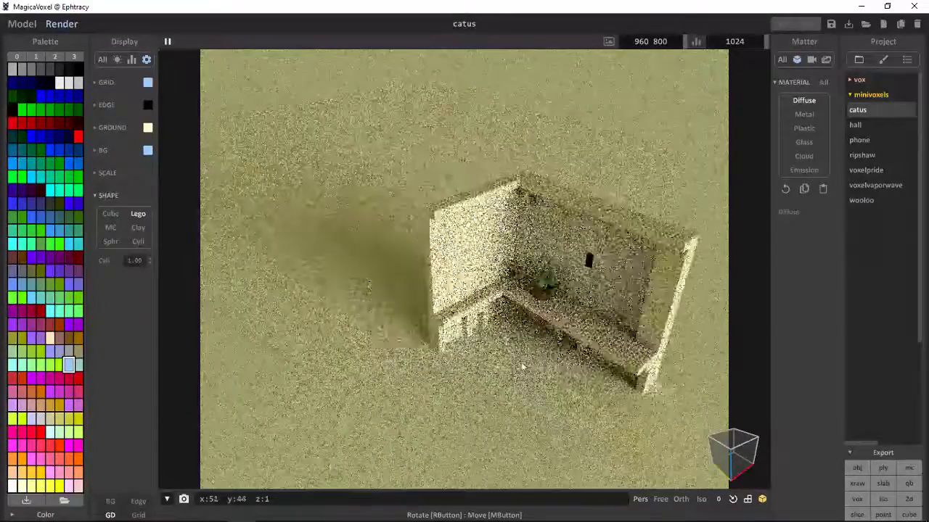
scroll(461, 359, up, 5)
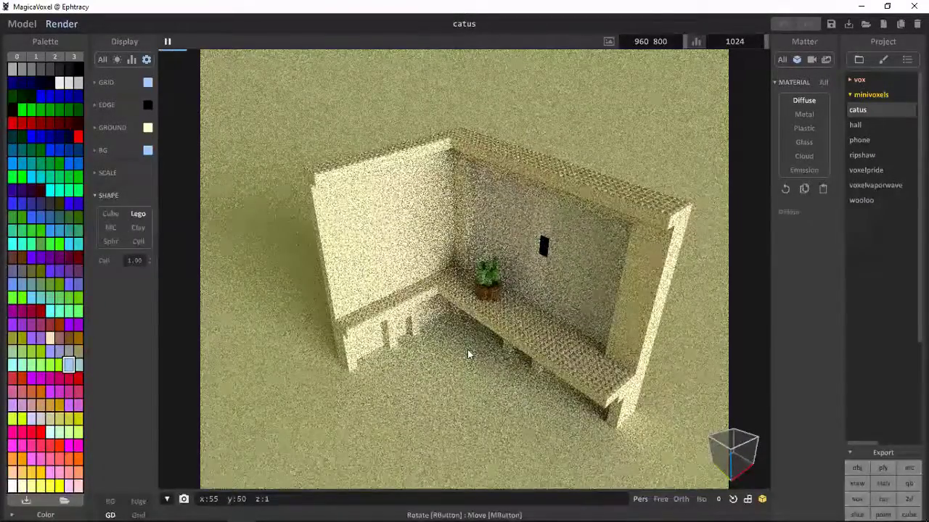